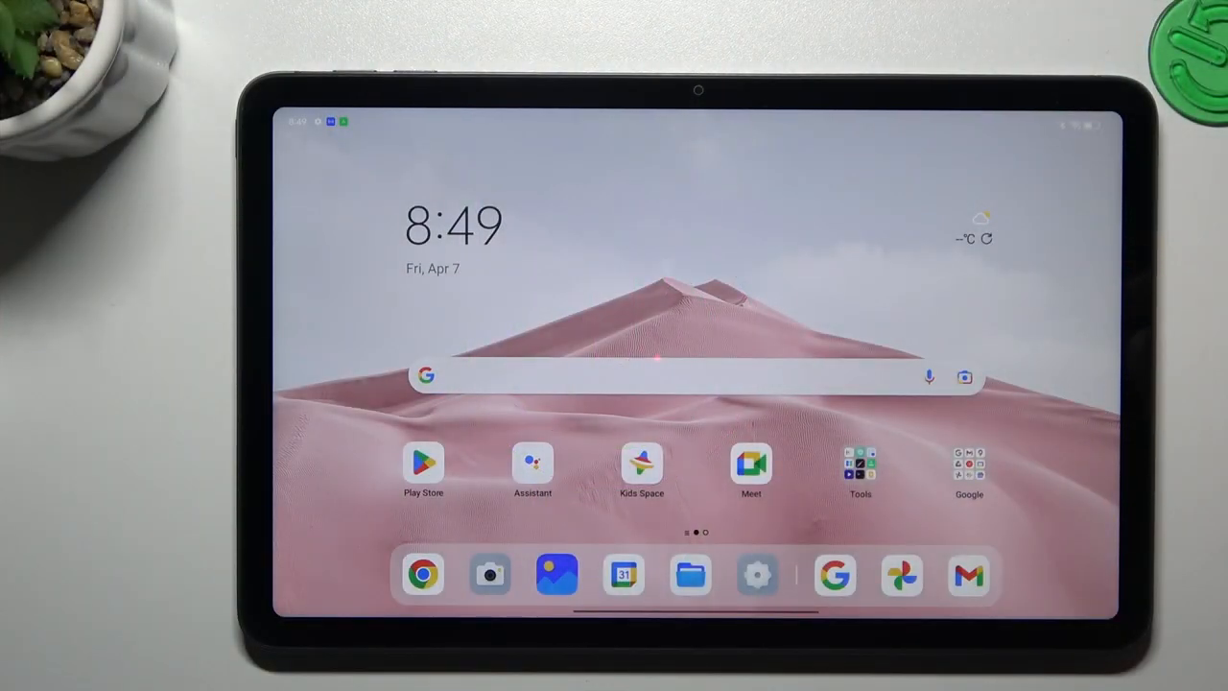
Long-press an empty home screen area to enter editing mode
{"action": "left_click", "coordinate": [1055, 369]}
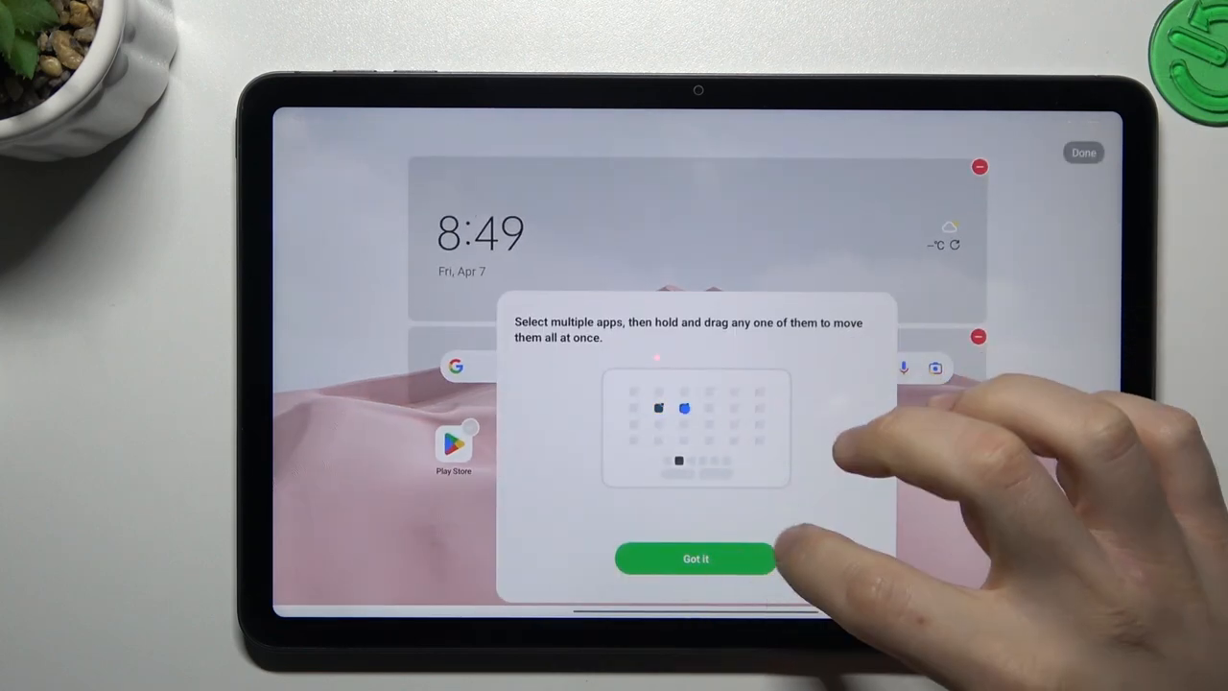
Apply a live wallpaper to both the home and lock screens and return home
{"action": "left_click", "coordinate": [758, 558]}
{"action": "left_click", "coordinate": [544, 546]}
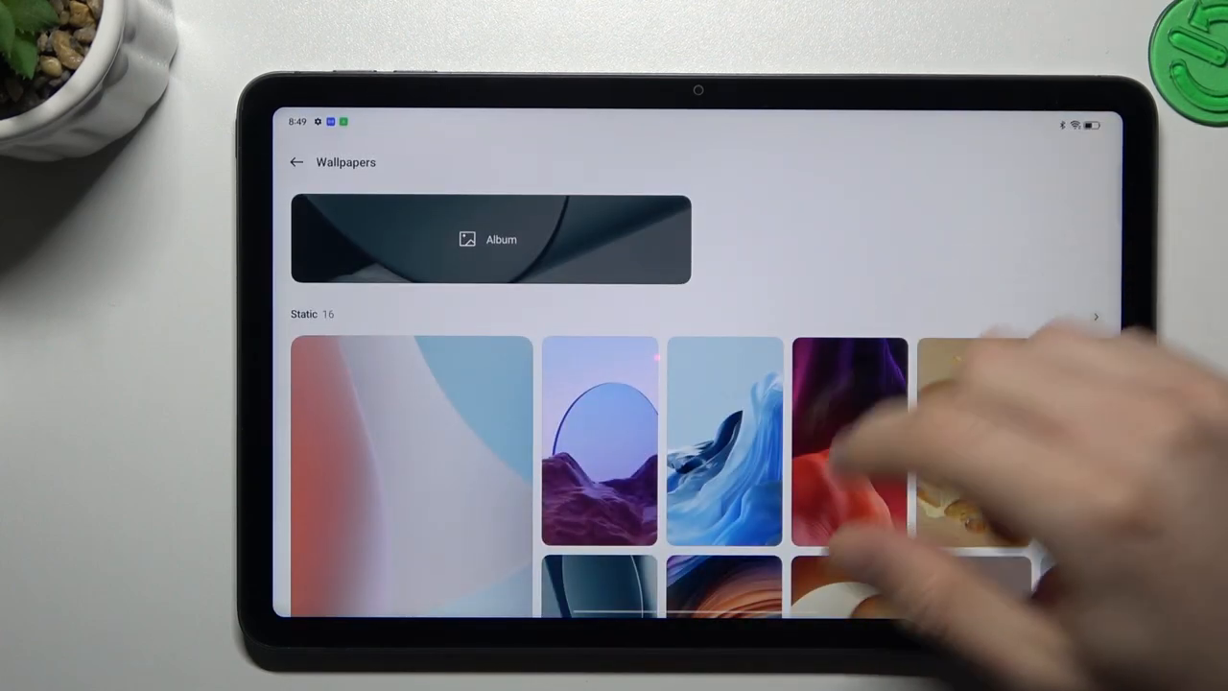
{"action": "scroll", "coordinate": [705, 403], "scroll_direction": "down", "scroll_amount": 3}
{"action": "scroll", "coordinate": [705, 403], "scroll_direction": "down", "scroll_amount": 3}
{"action": "scroll", "coordinate": [705, 403], "scroll_direction": "down", "scroll_amount": 2}
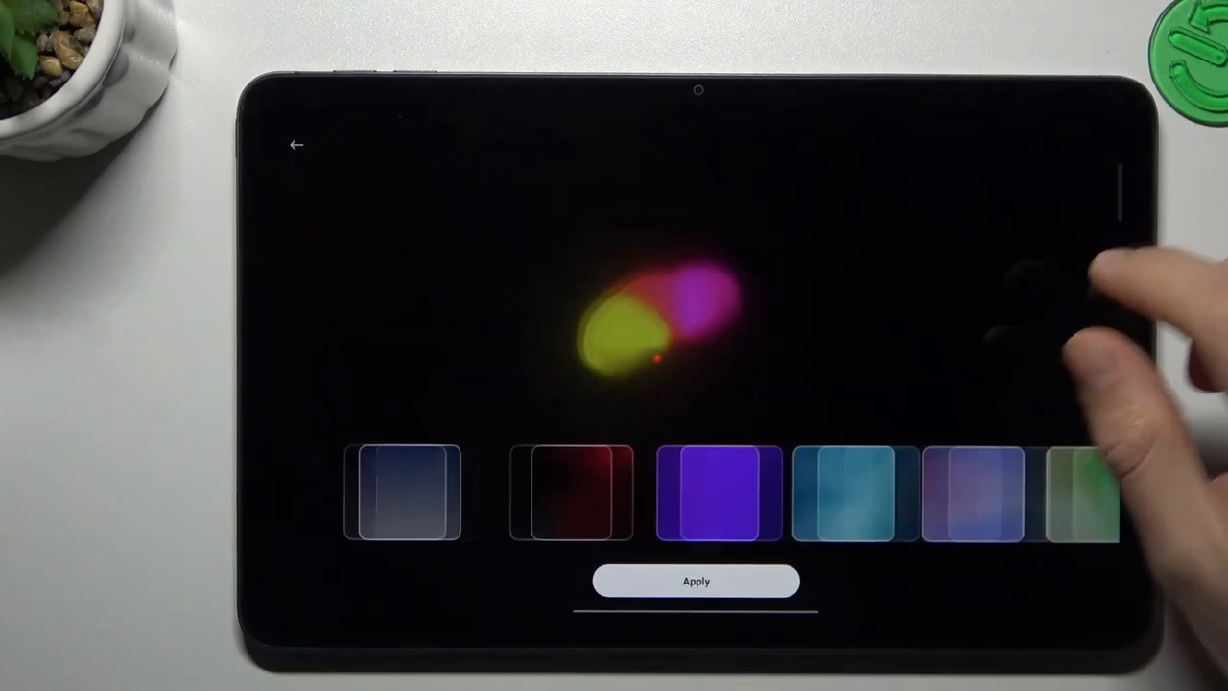
{"action": "left_click", "coordinate": [696, 581]}
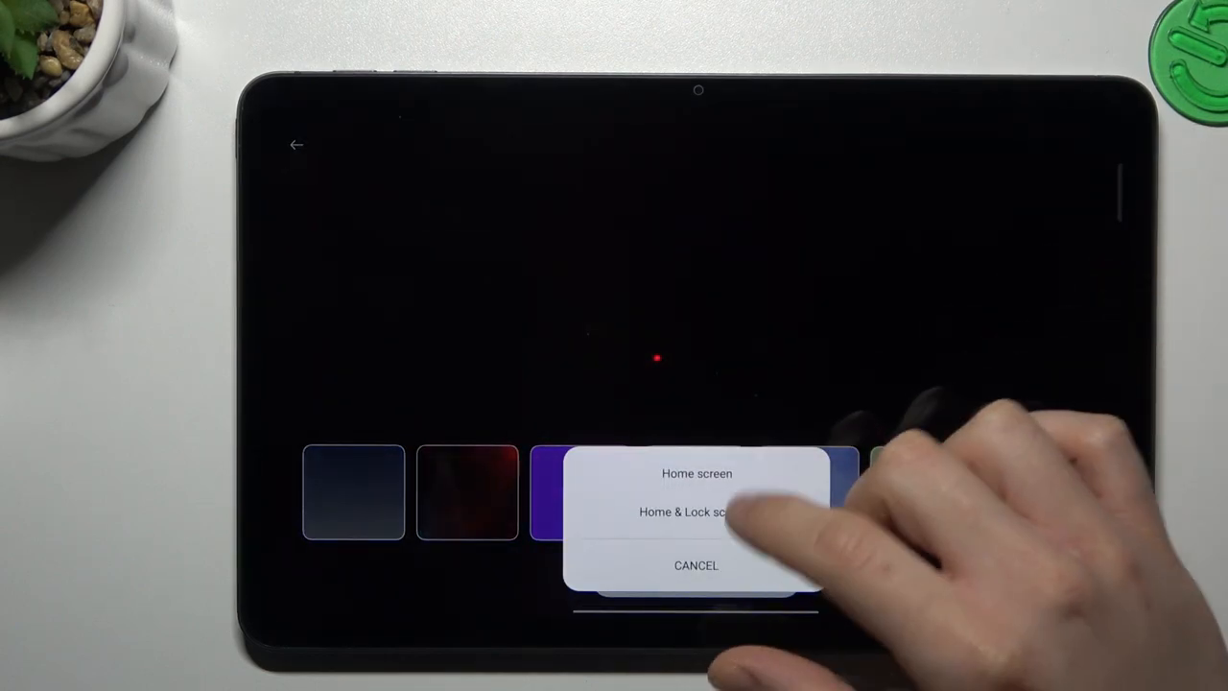
{"action": "left_click", "coordinate": [729, 512]}
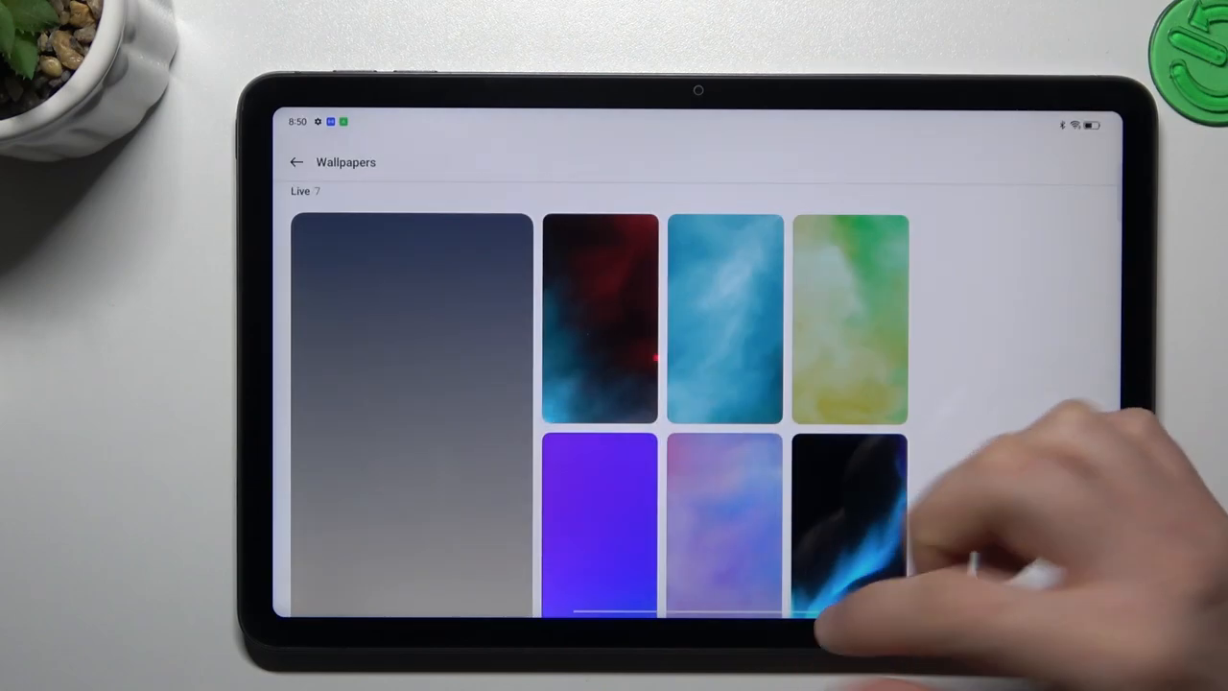
{"action": "left_click_drag", "start_coordinate": [816, 614], "coordinate": [844, 441]}
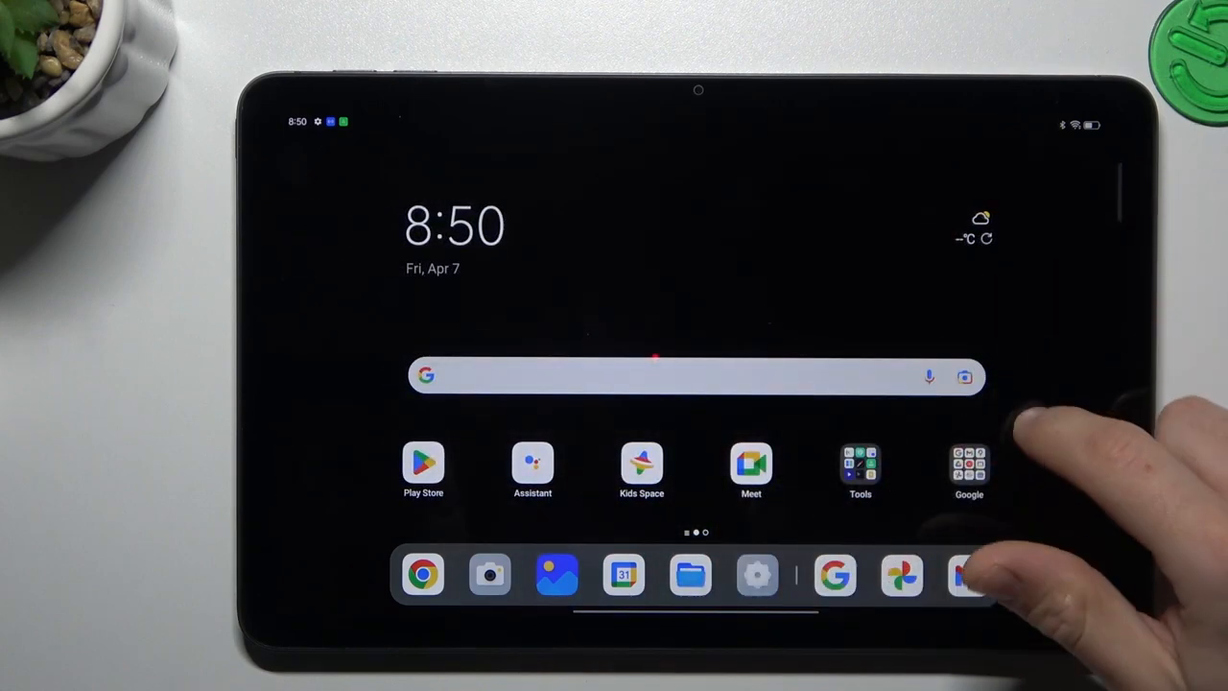
Enable ART+ redesigned third-party icons, accept its permissions, and choose the third icon shape
{"action": "left_click", "coordinate": [1032, 427]}
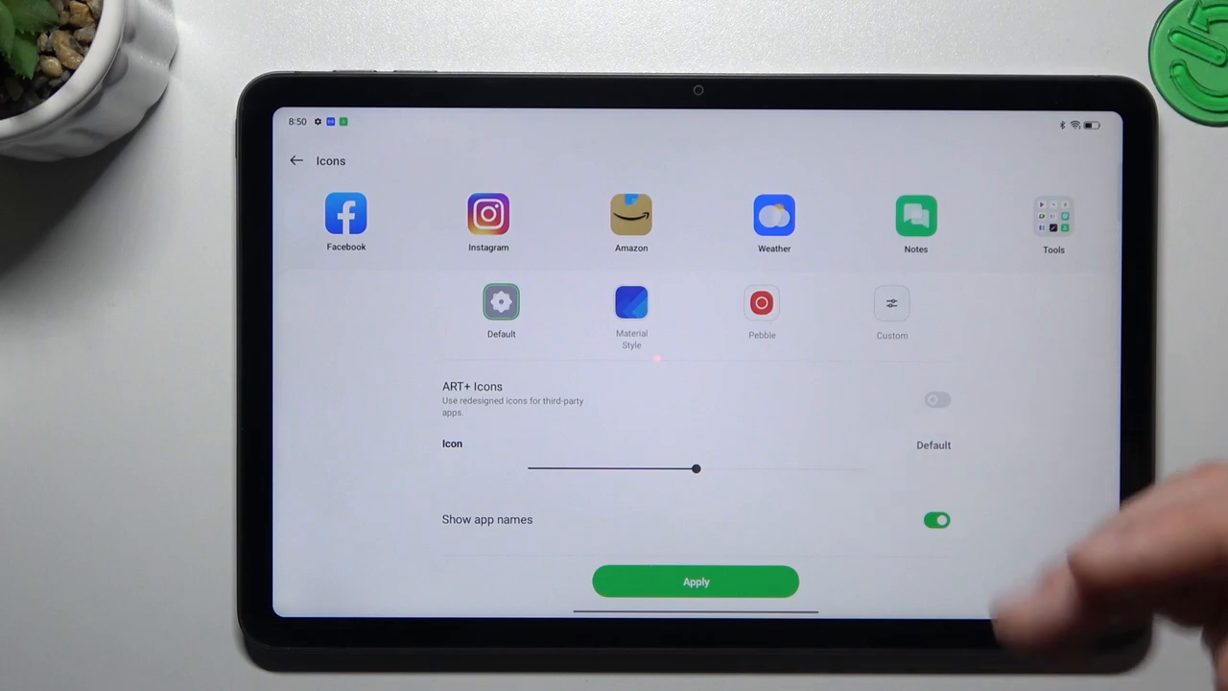
{"action": "left_click", "coordinate": [935, 399]}
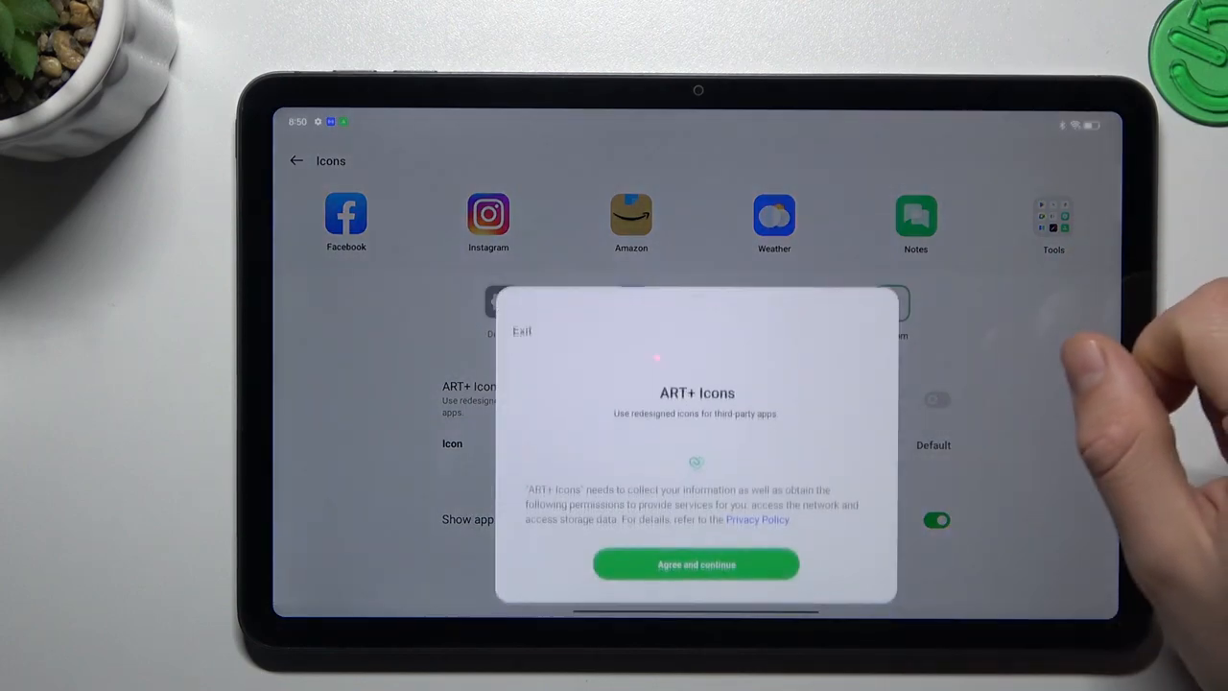
{"action": "left_click", "coordinate": [697, 562]}
{"action": "scroll", "coordinate": [697, 441], "scroll_direction": "down", "scroll_amount": 2}
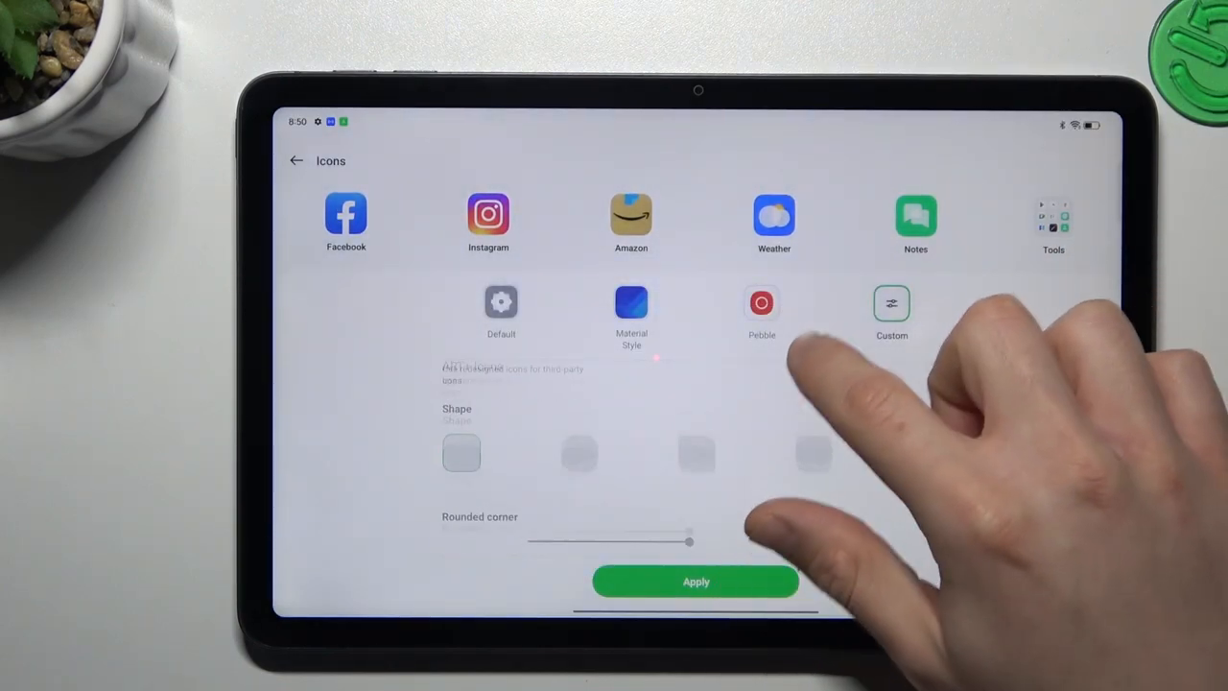
{"action": "left_click", "coordinate": [697, 404]}
{"action": "scroll", "coordinate": [697, 441], "scroll_direction": "down", "scroll_amount": 2}
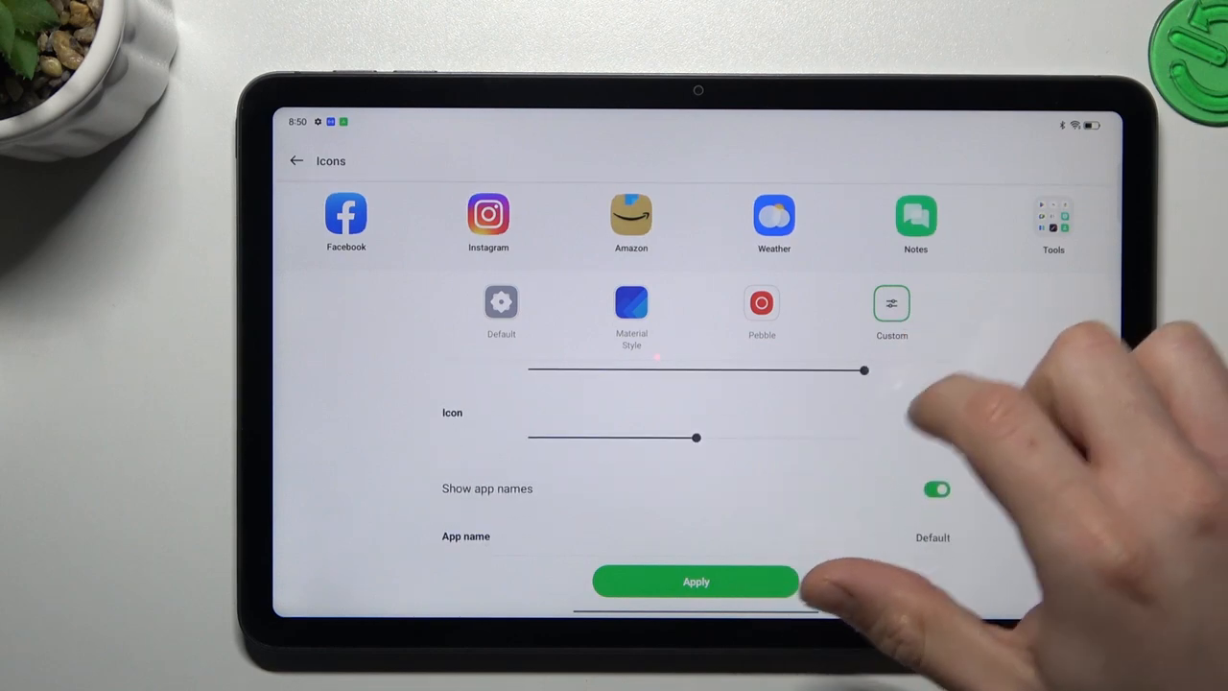
Enlarge the icon foreground and app name text, apply, and return home
{"action": "mouse_move", "coordinate": [815, 368]}
{"action": "left_mouse_down"}
{"action": "mouse_move", "coordinate": [699, 368]}
{"action": "mouse_move", "coordinate": [796, 369]}
{"action": "left_mouse_up"}
{"action": "scroll", "coordinate": [739, 439], "scroll_direction": "up", "scroll_amount": 1}
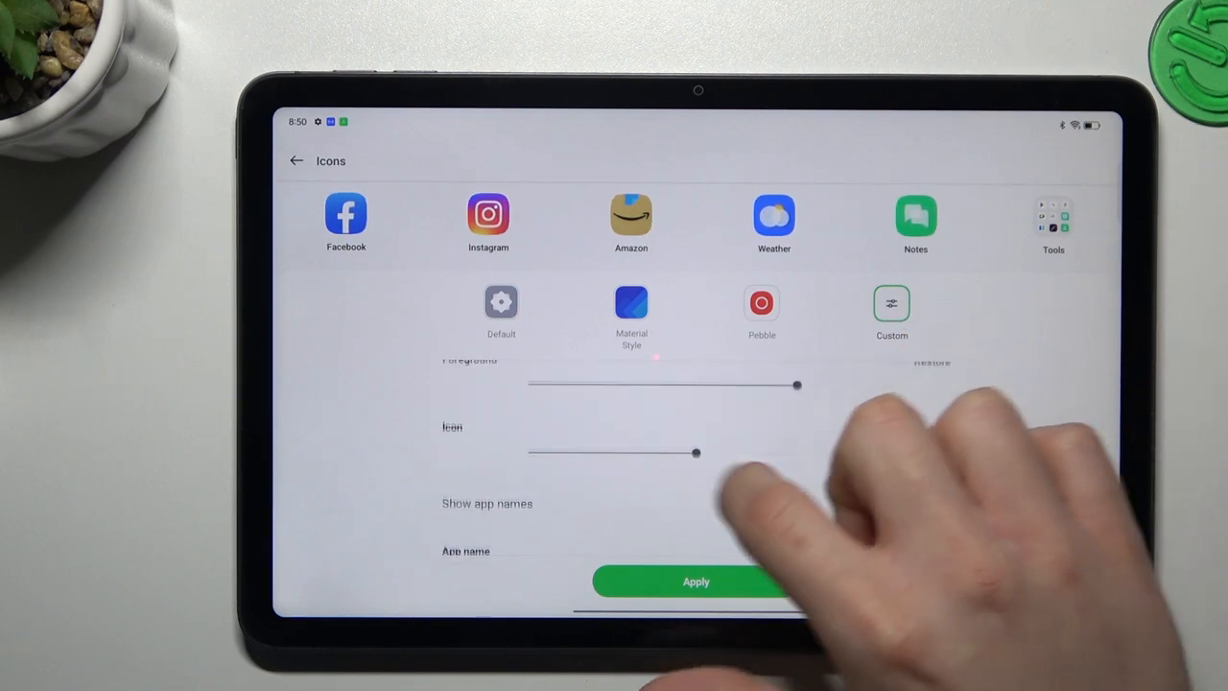
{"action": "left_click_drag", "start_coordinate": [697, 453], "coordinate": [782, 454]}
{"action": "scroll", "coordinate": [697, 441], "scroll_direction": "down", "scroll_amount": 2}
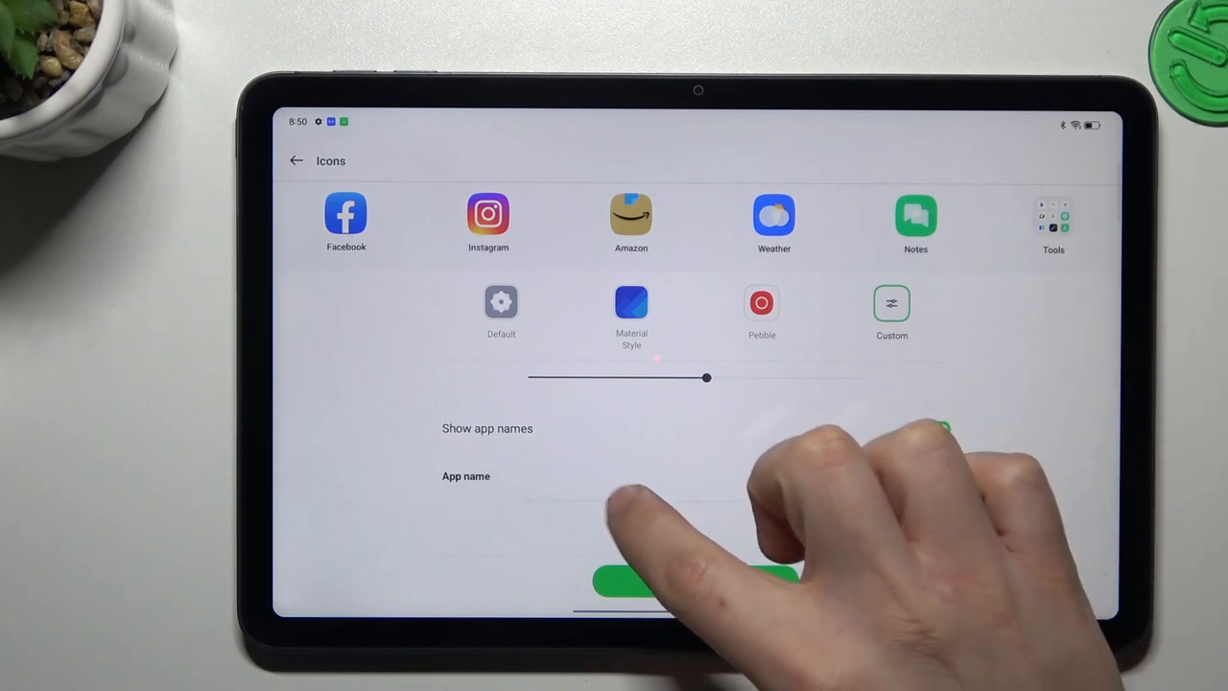
{"action": "left_click_drag", "start_coordinate": [613, 501], "coordinate": [648, 501]}
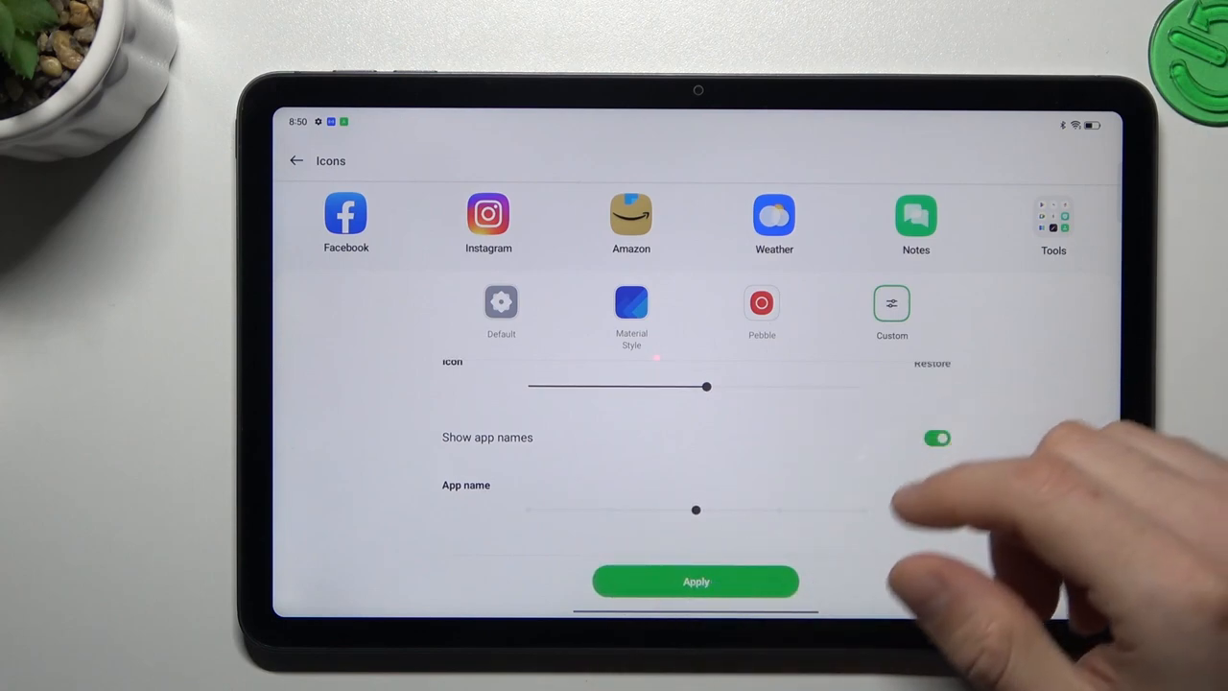
{"action": "left_click_drag", "start_coordinate": [912, 614], "coordinate": [911, 432]}
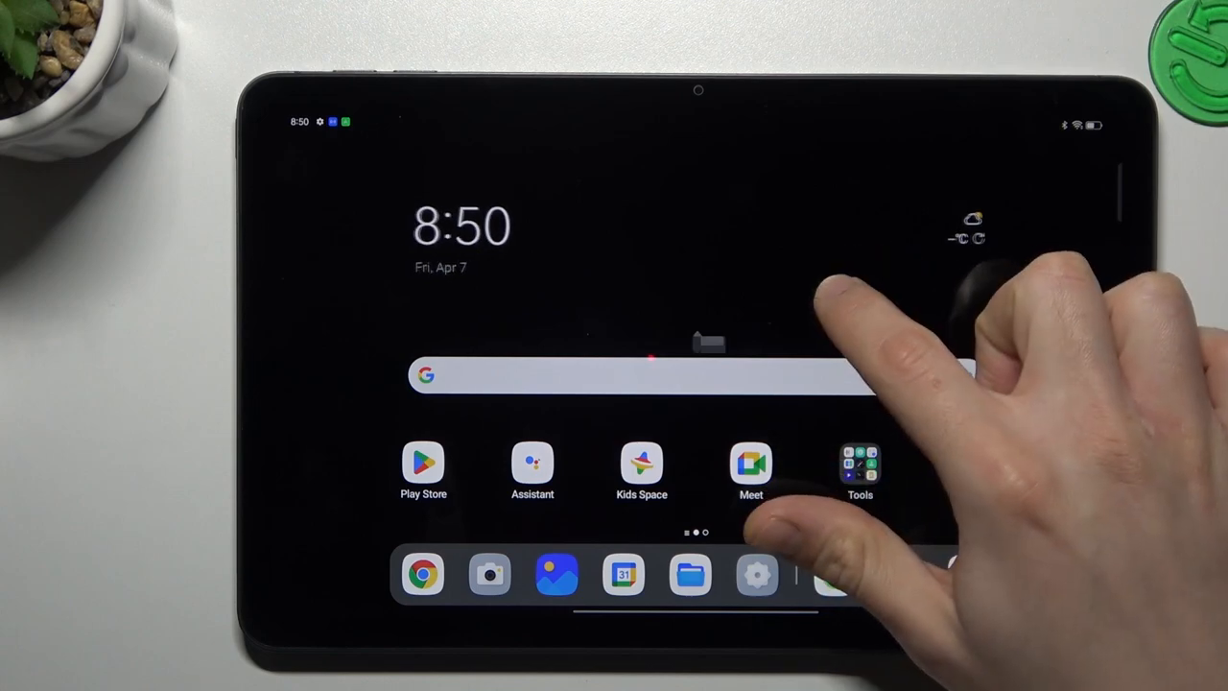
Add the Calendar month widget from the widget list onto the home screen
{"action": "left_click", "coordinate": [834, 287]}
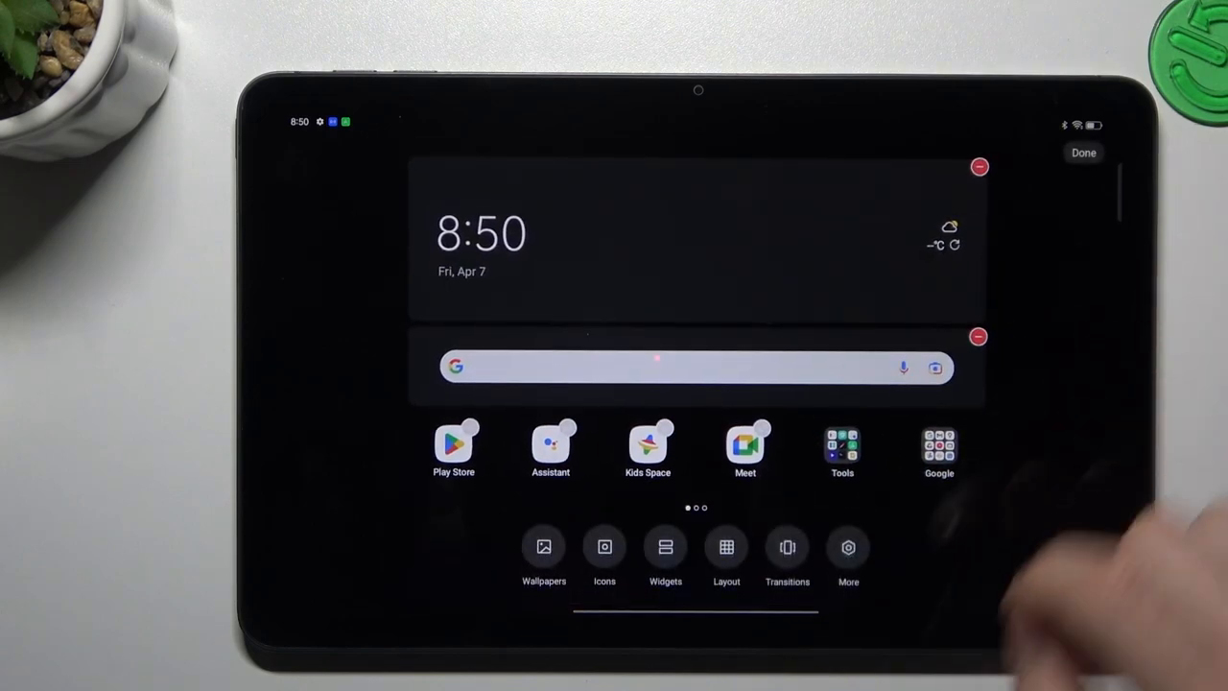
{"action": "left_click", "coordinate": [666, 547]}
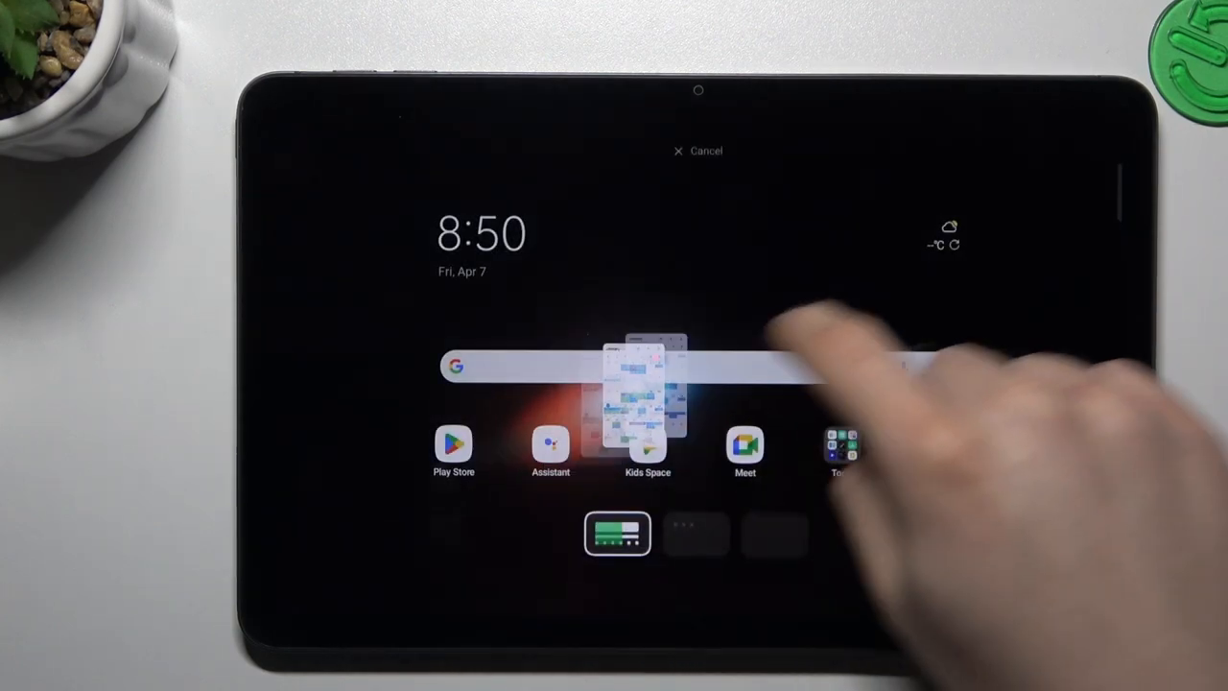
{"action": "mouse_move", "coordinate": [452, 449]}
{"action": "left_mouse_down"}
{"action": "mouse_move", "coordinate": [959, 311]}
{"action": "mouse_move", "coordinate": [739, 370]}
{"action": "left_mouse_up"}
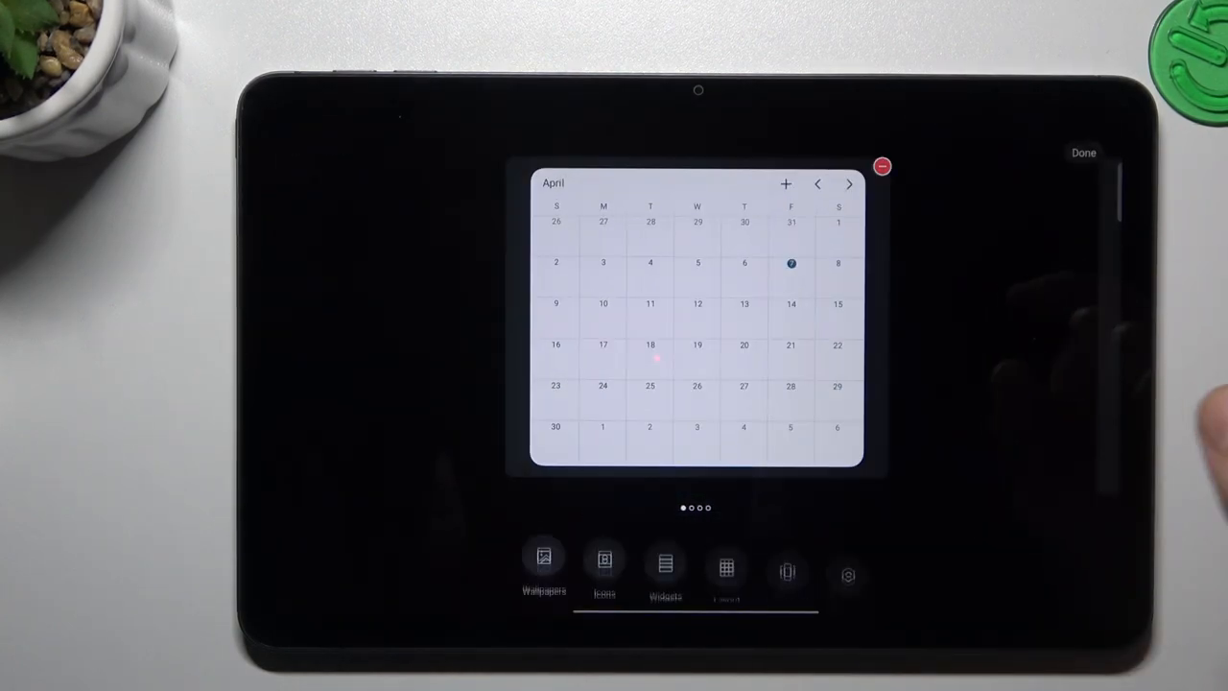
{"action": "left_click", "coordinate": [1083, 153]}
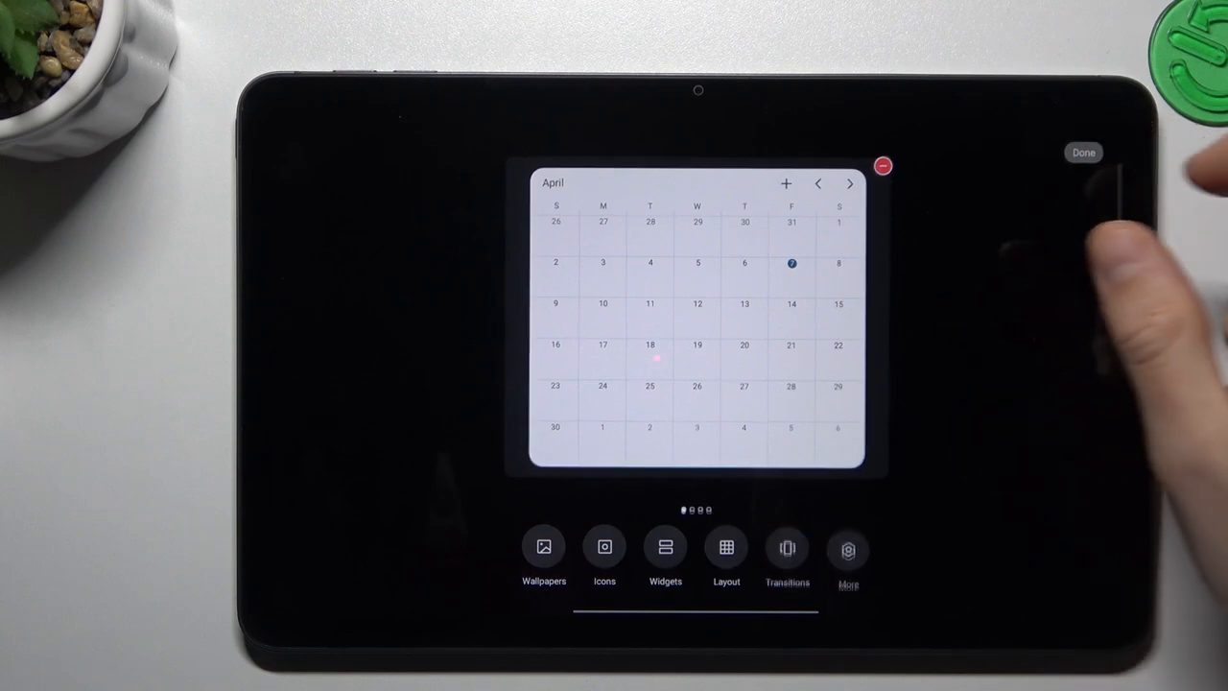
Select the calendar widget and choose Remove to take it off the home screen
{"action": "left_click", "coordinate": [794, 411]}
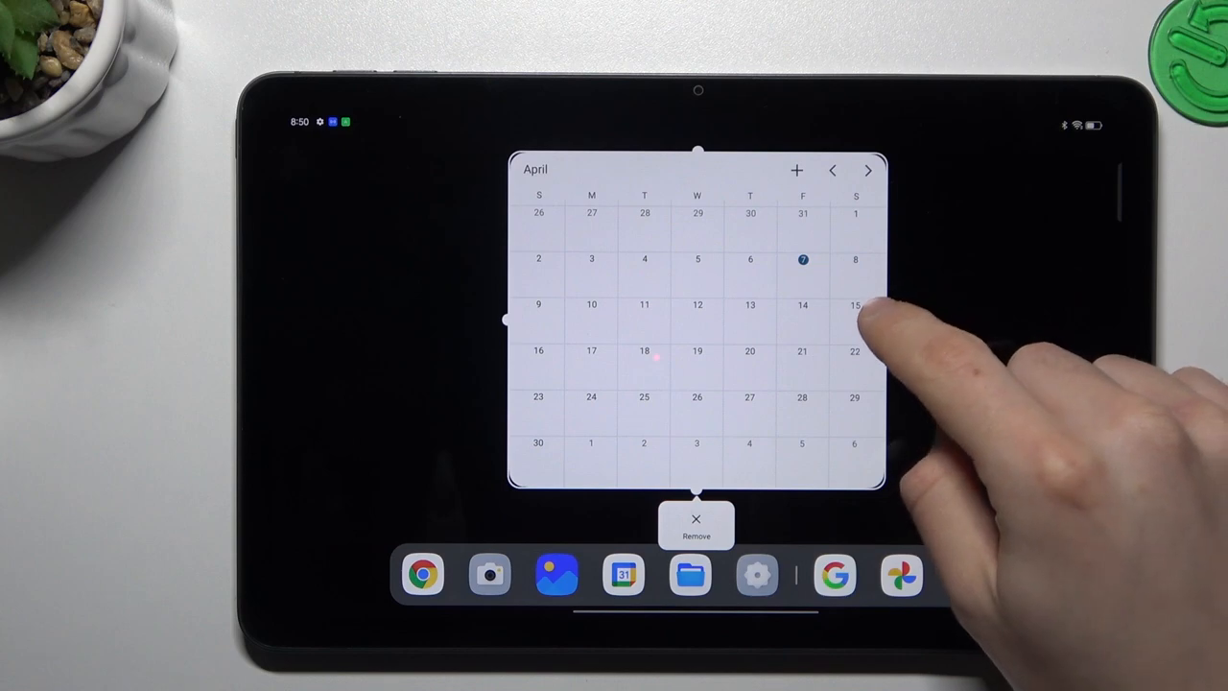
{"action": "left_click", "coordinate": [877, 307]}
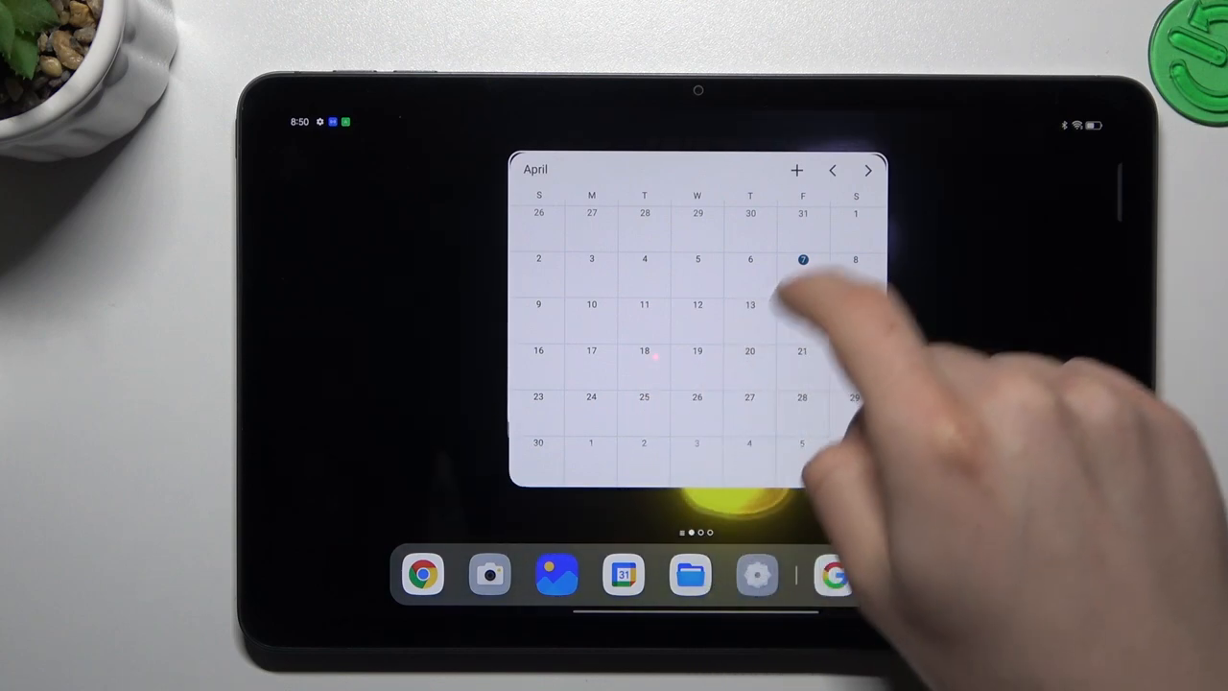
{"action": "left_click", "coordinate": [741, 347]}
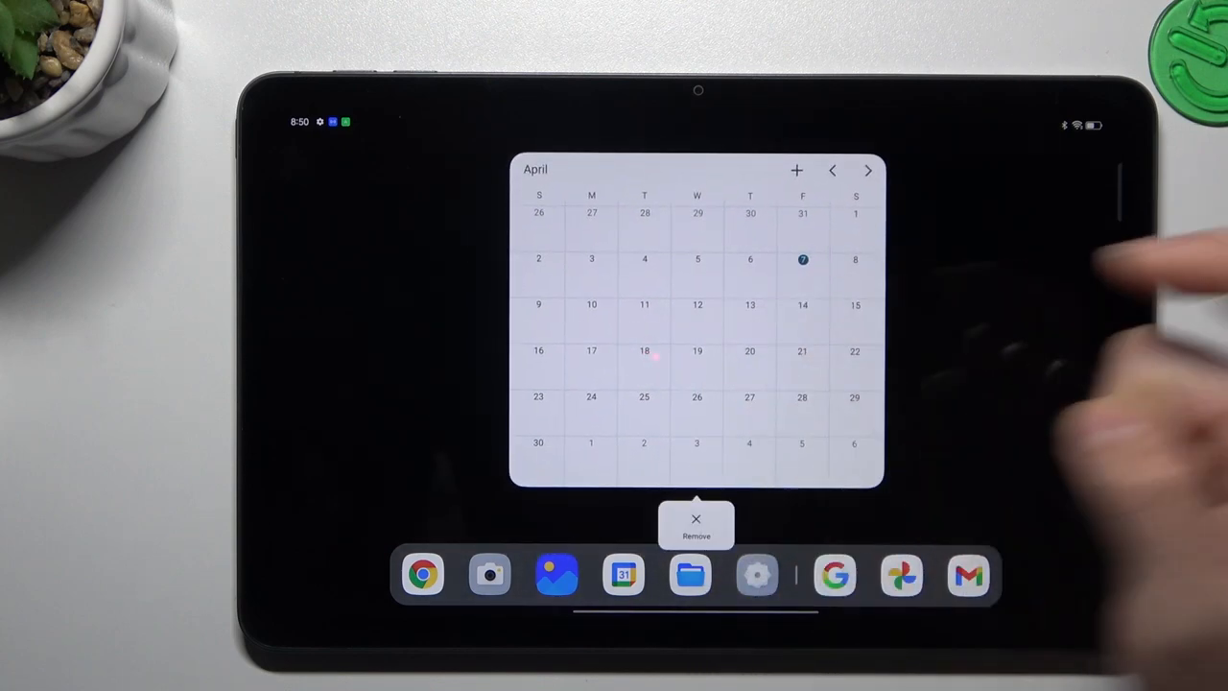
{"action": "left_click", "coordinate": [697, 526]}
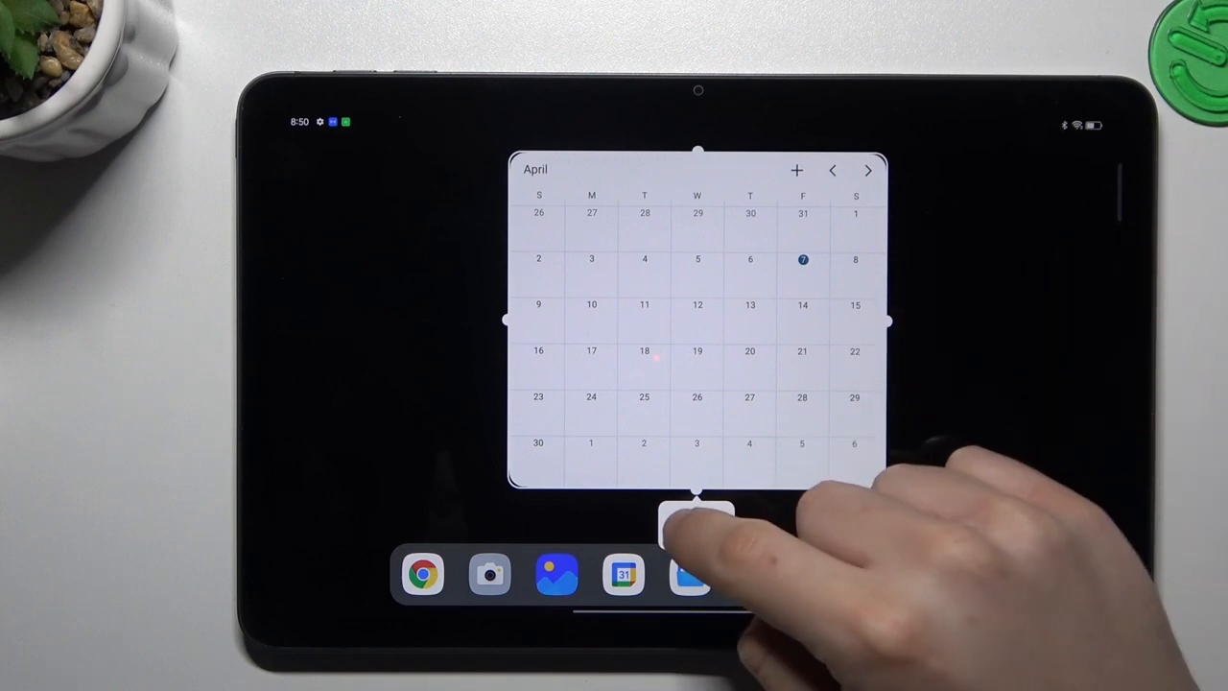
Confirm the widget removal and bring up the home screen grid layout choices
{"action": "left_click", "coordinate": [697, 513]}
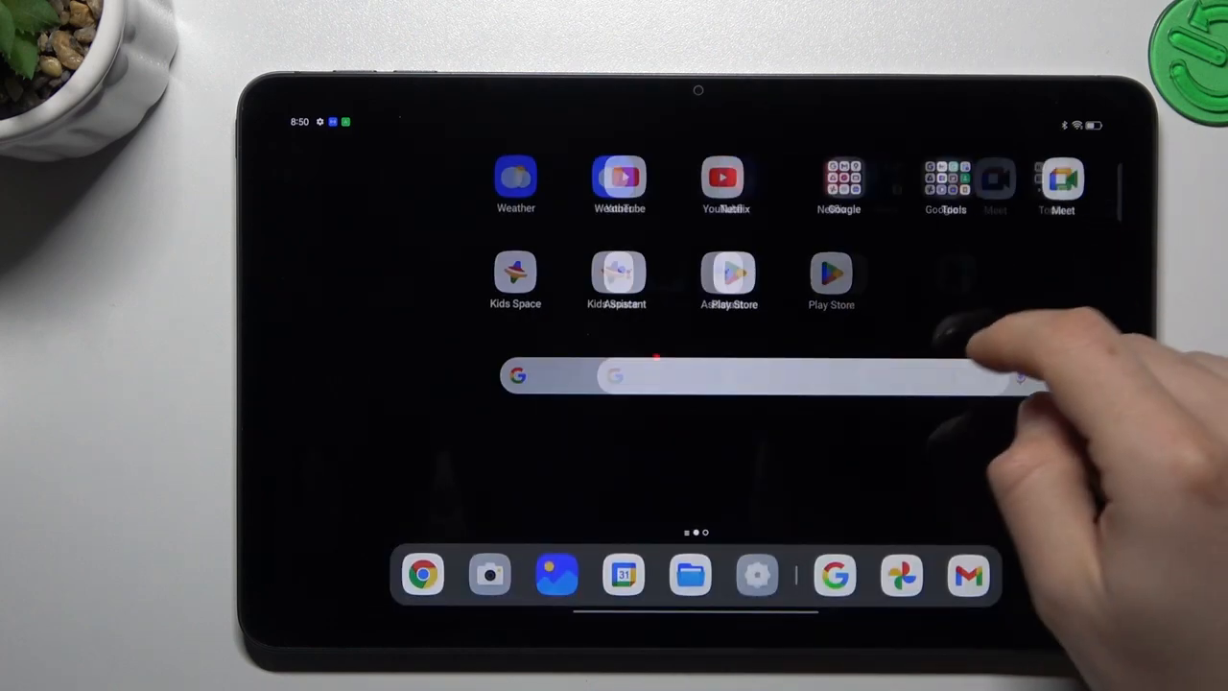
{"action": "left_click", "coordinate": [782, 462]}
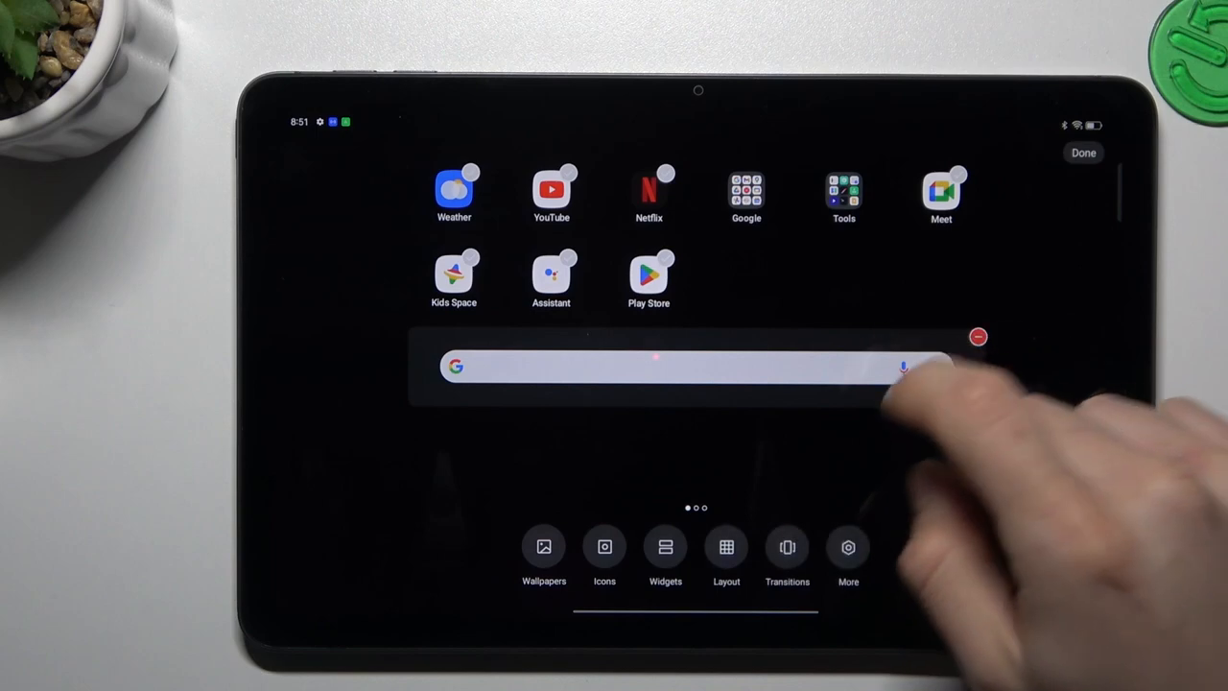
{"action": "left_click", "coordinate": [727, 547]}
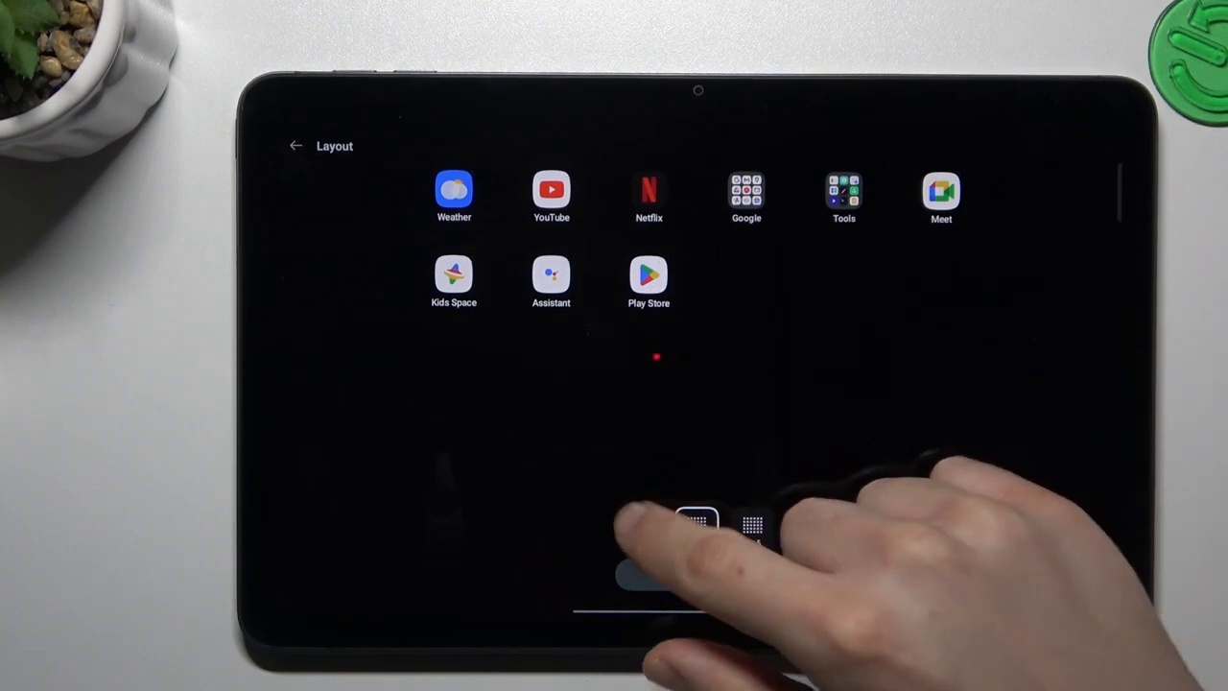
Preview the 5x5, 6x4 and 6x5 grids, then apply the 5x5 layout
{"action": "left_click", "coordinate": [640, 525]}
{"action": "left_click", "coordinate": [696, 526]}
{"action": "left_click", "coordinate": [752, 526]}
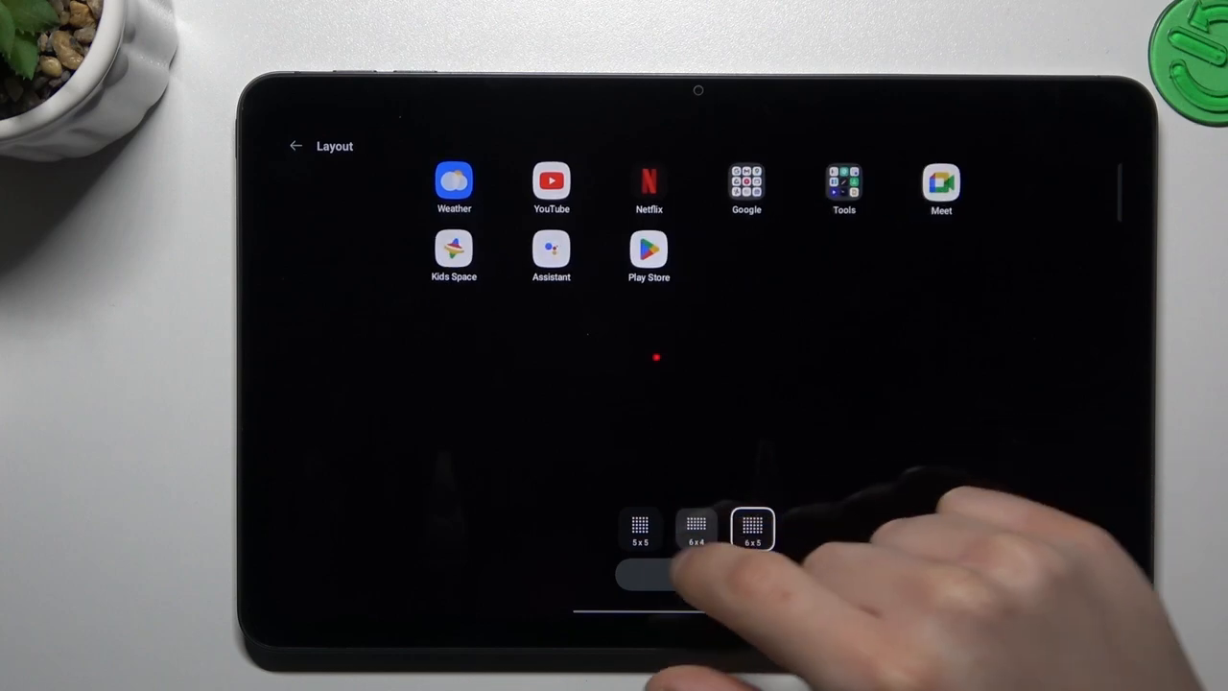
{"action": "left_click", "coordinate": [640, 526]}
{"action": "left_click", "coordinate": [696, 574]}
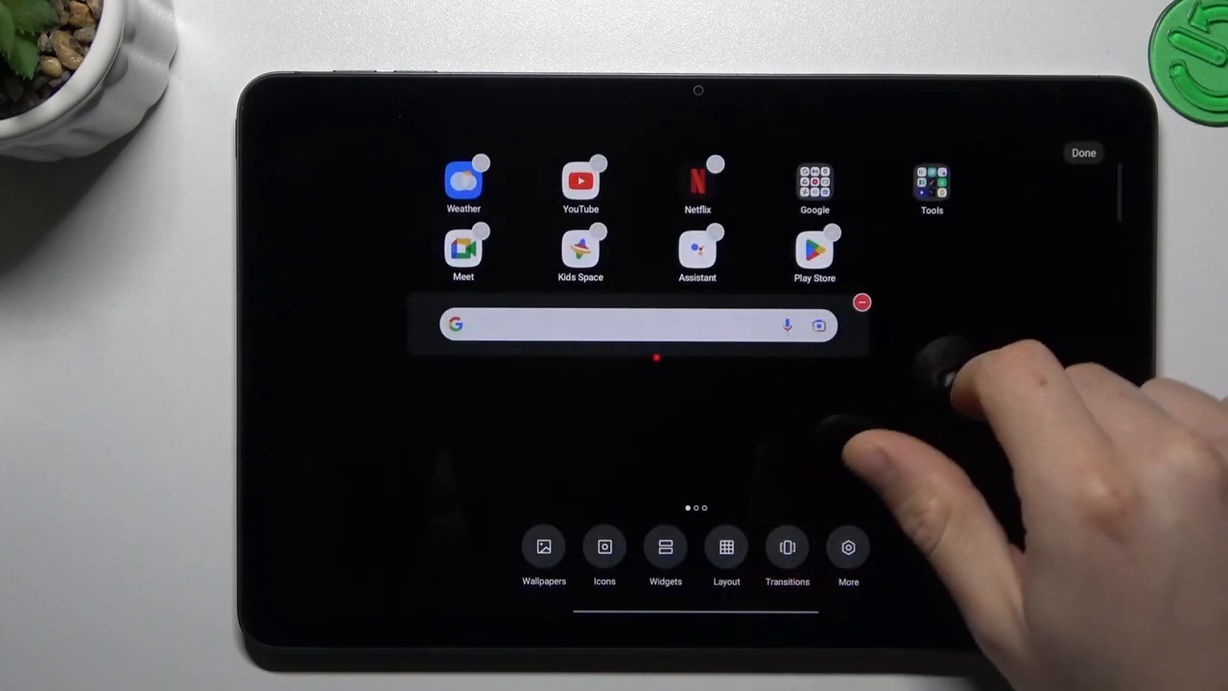
Preview the Roll, Cube, Flip, Card, Tilt and Default page transition effects
{"action": "left_click_drag", "start_coordinate": [959, 383], "coordinate": [672, 383]}
{"action": "left_click", "coordinate": [845, 498]}
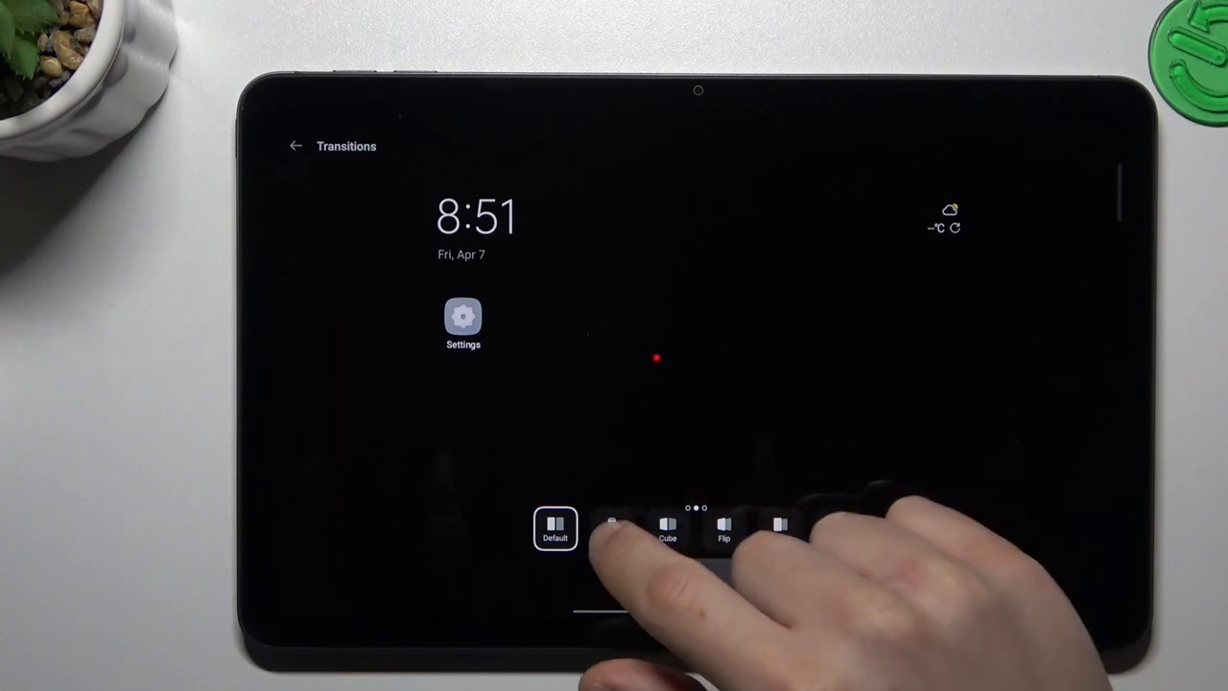
{"action": "left_click", "coordinate": [612, 526]}
{"action": "left_click", "coordinate": [668, 526]}
{"action": "left_click", "coordinate": [724, 525]}
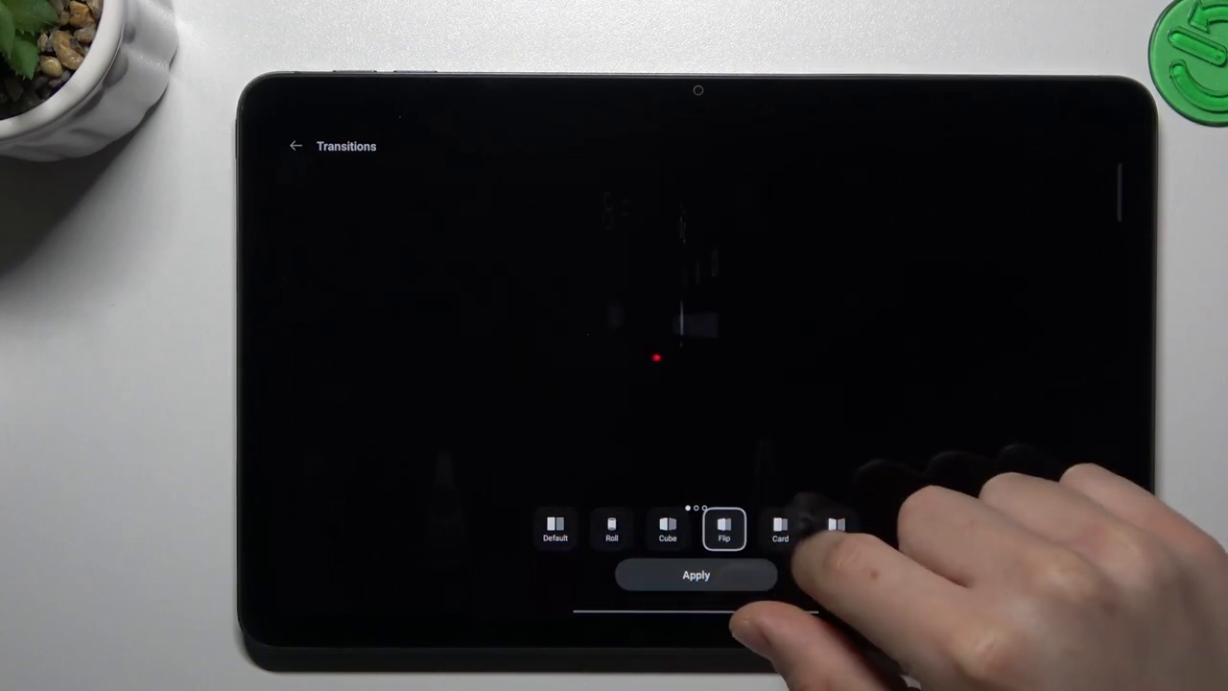
{"action": "left_click", "coordinate": [780, 525]}
{"action": "left_click", "coordinate": [837, 526]}
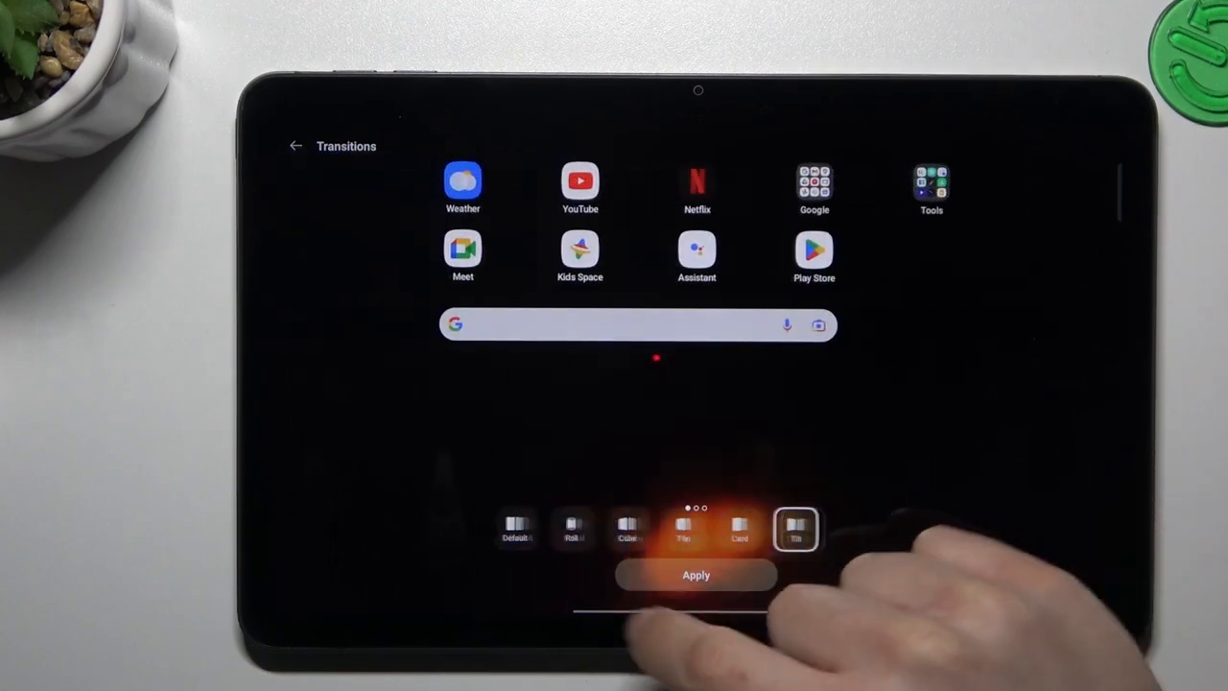
{"action": "left_click", "coordinate": [556, 526]}
Apply the Roll transition, finish editing, and swipe between pages to test it
{"action": "left_click", "coordinate": [613, 526]}
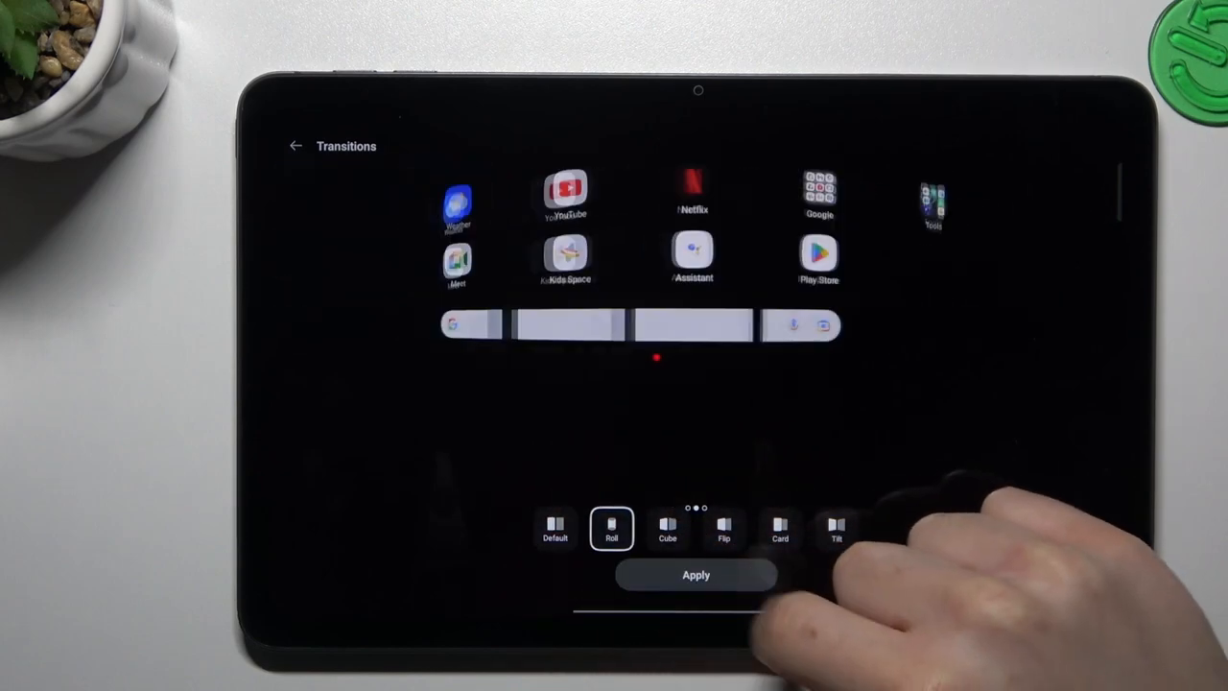
{"action": "left_click", "coordinate": [696, 576]}
{"action": "left_click", "coordinate": [1083, 152]}
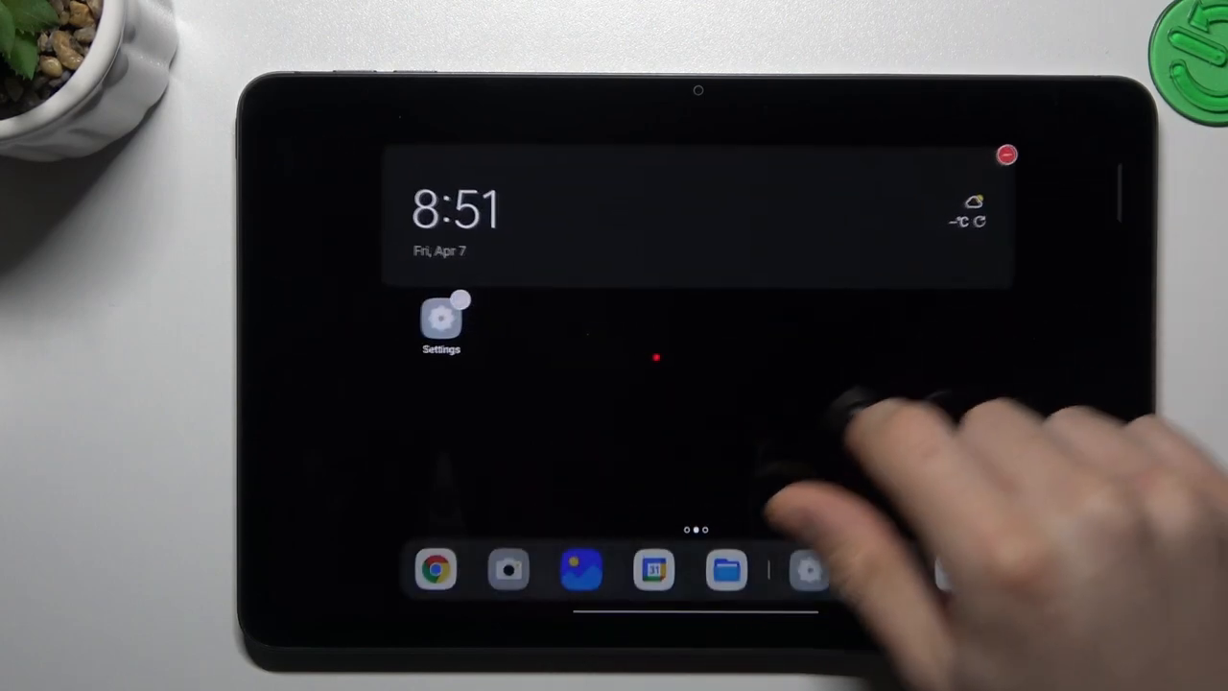
{"action": "mouse_move", "coordinate": [845, 402]}
{"action": "left_mouse_down"}
{"action": "mouse_move", "coordinate": [912, 436]}
{"action": "mouse_move", "coordinate": [643, 518]}
{"action": "mouse_move", "coordinate": [989, 422]}
{"action": "left_mouse_up"}
In home screen settings, keep App animation speed at Fast and return home
{"action": "left_click", "coordinate": [859, 451]}
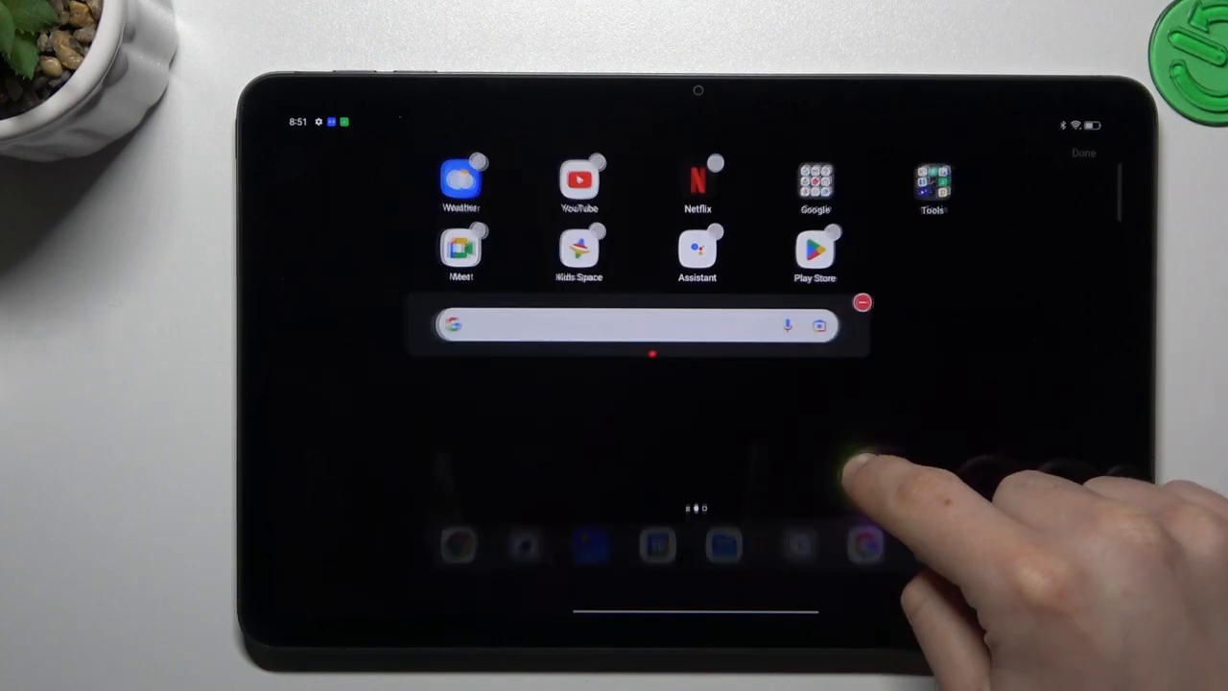
{"action": "left_click", "coordinate": [849, 547]}
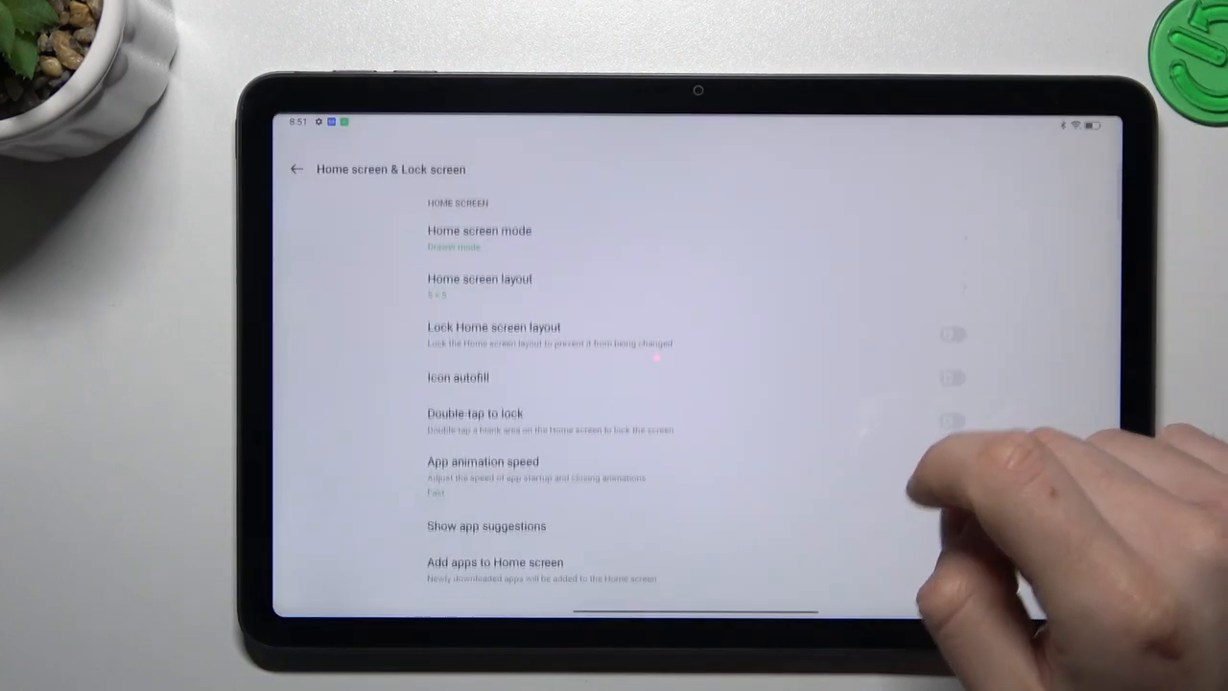
{"action": "scroll", "coordinate": [792, 523], "scroll_direction": "down", "scroll_amount": 2}
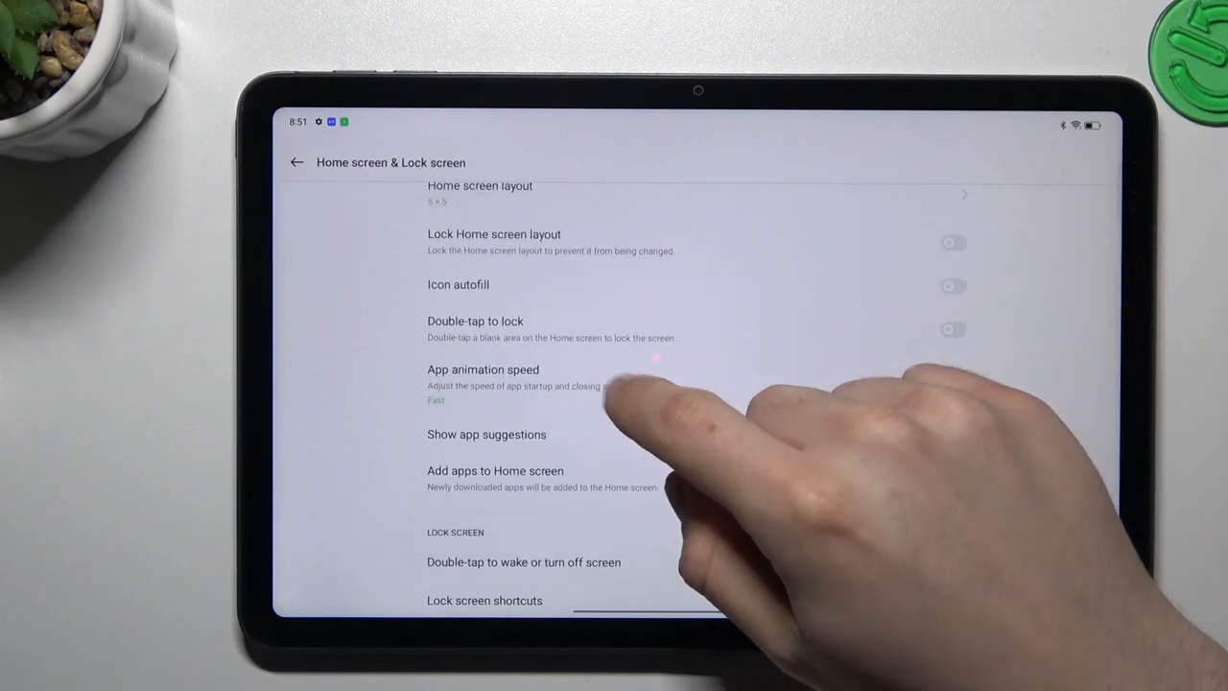
{"action": "left_click", "coordinate": [609, 384]}
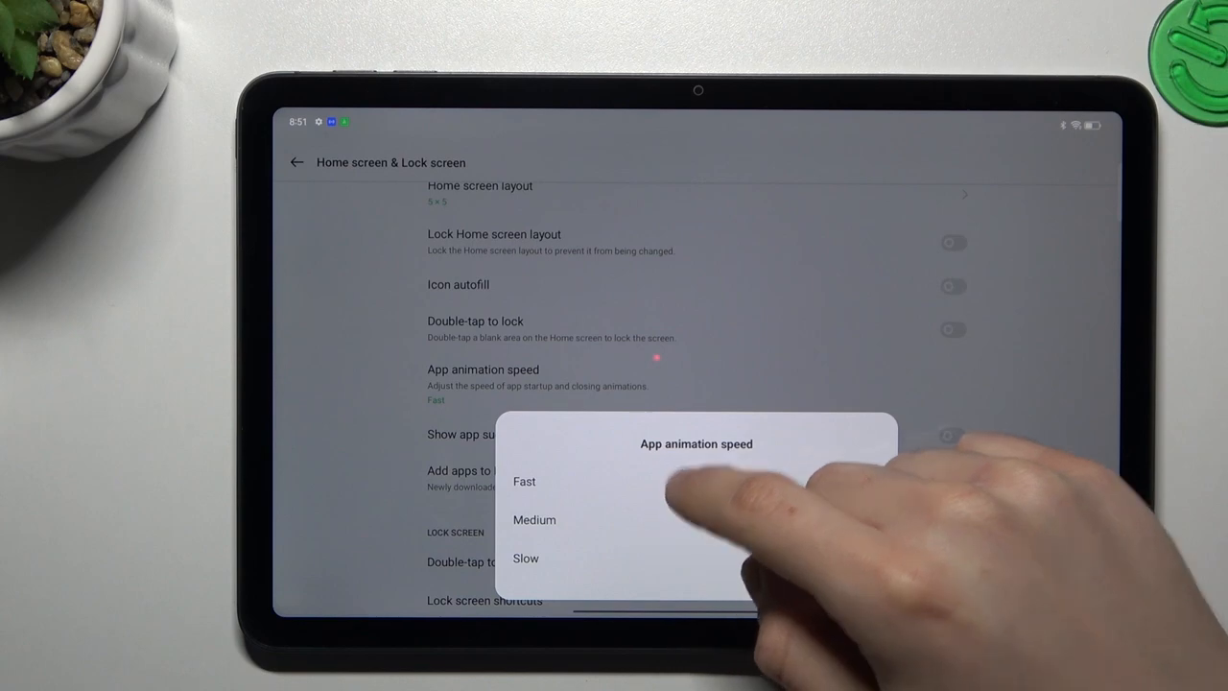
{"action": "left_click", "coordinate": [671, 485]}
{"action": "scroll", "coordinate": [695, 403], "scroll_direction": "down", "scroll_amount": 3}
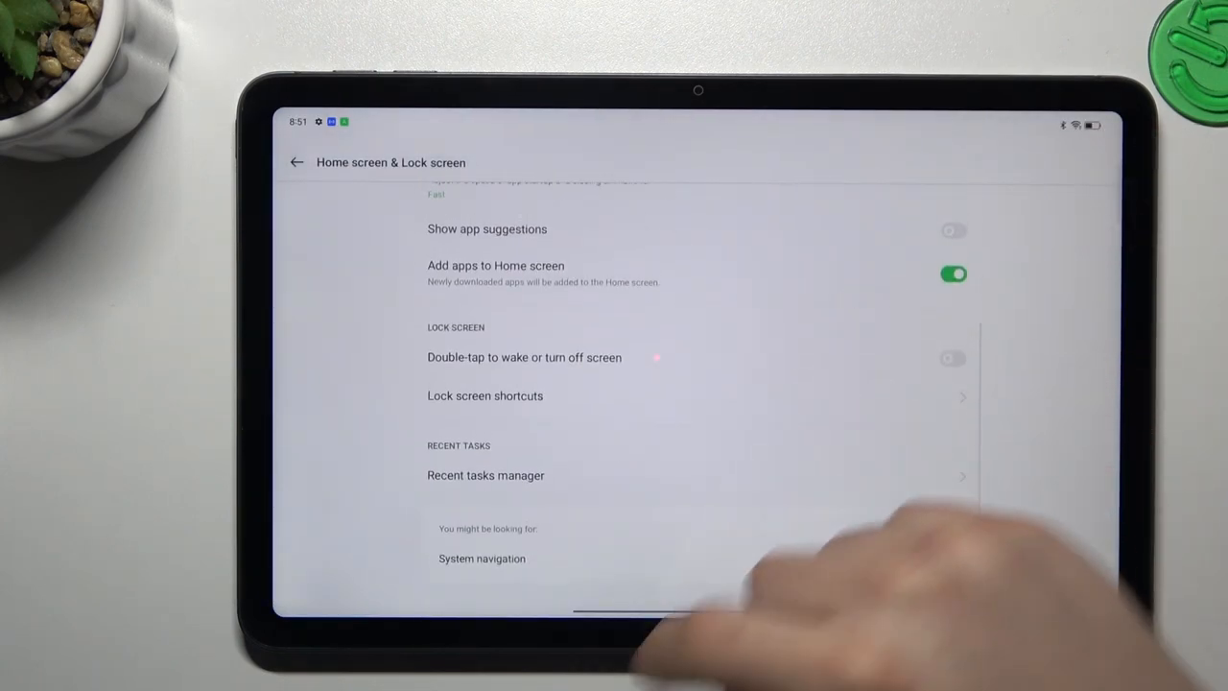
{"action": "left_click_drag", "start_coordinate": [652, 610], "coordinate": [662, 403]}
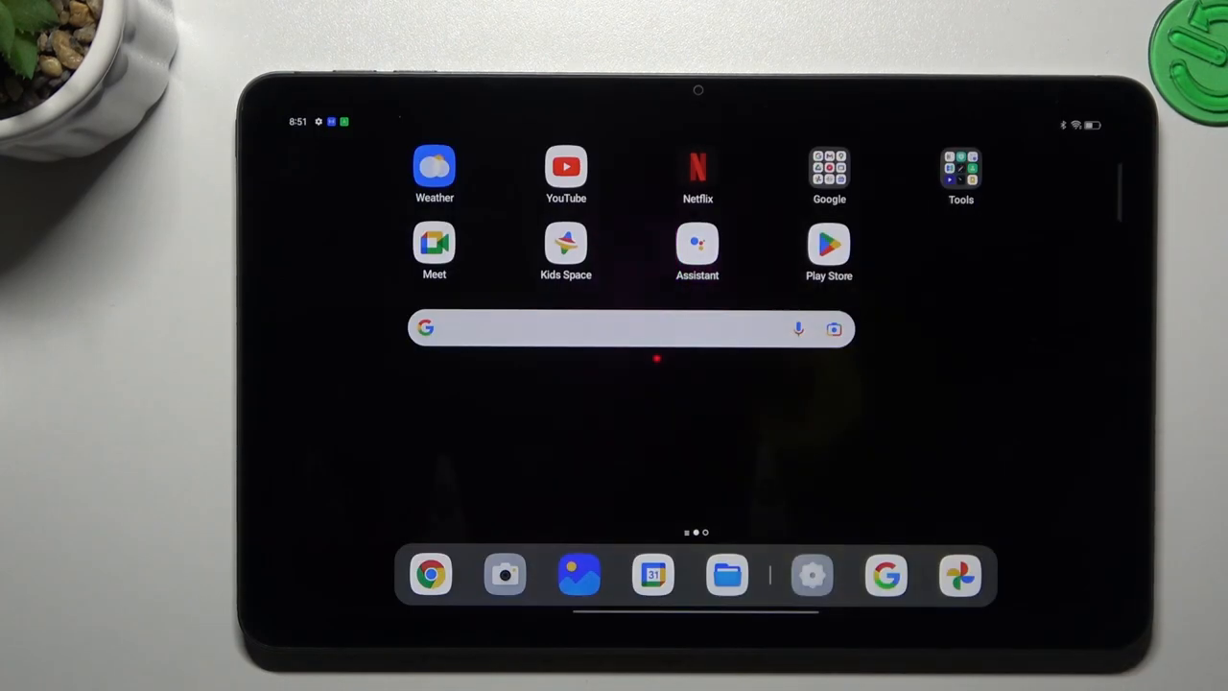